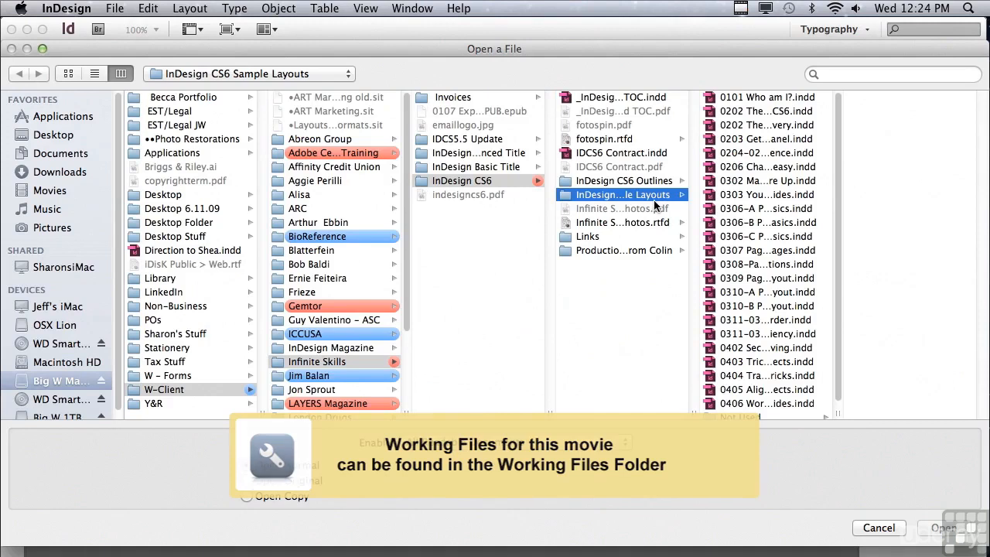
- Open the document 0406 Working Smart with Smart Guides.indd and check that Smart Guides are enabled
{"action": "left_click", "coordinate": [741, 403]}
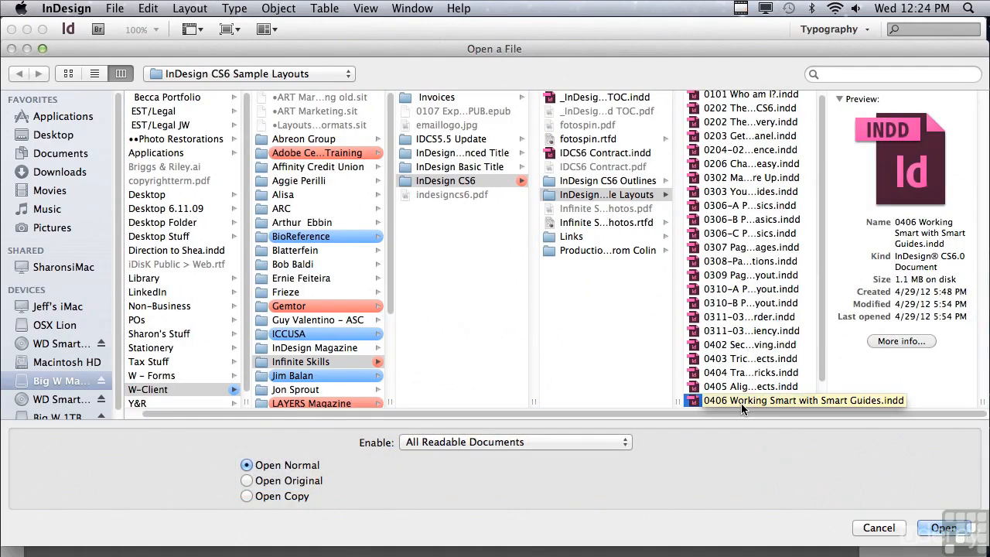
{"action": "left_click", "coordinate": [925, 528]}
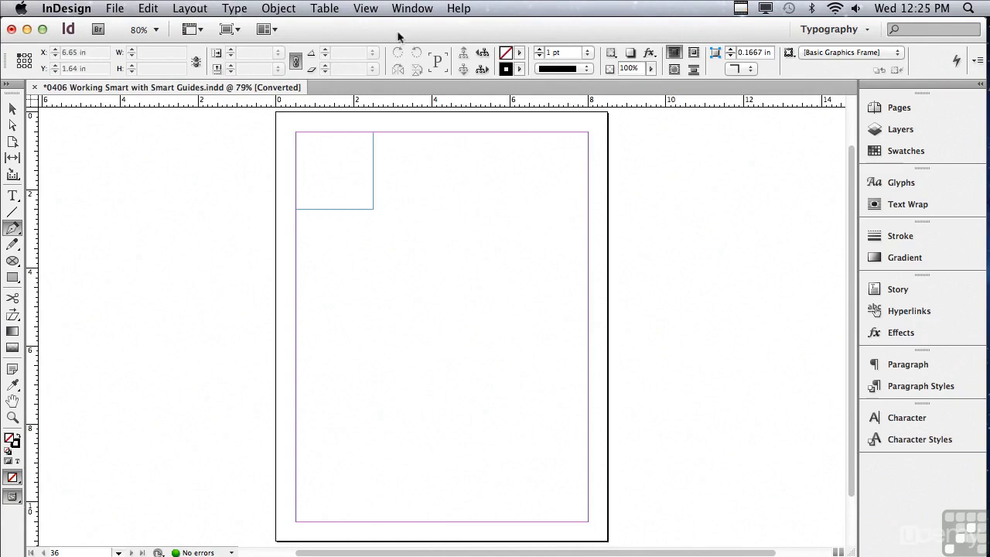
{"action": "left_click", "coordinate": [358, 9]}
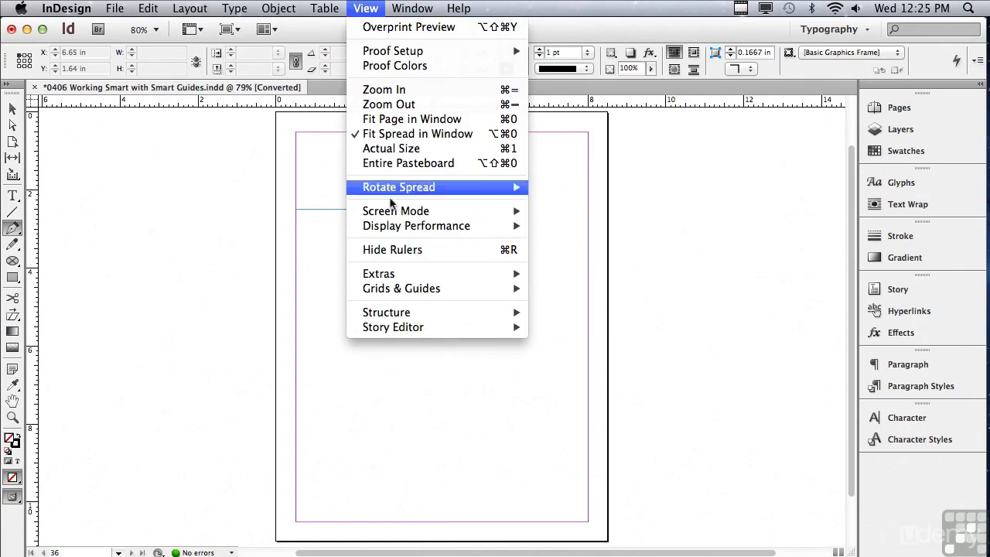
{"action": "mouse_move", "coordinate": [399, 290]}
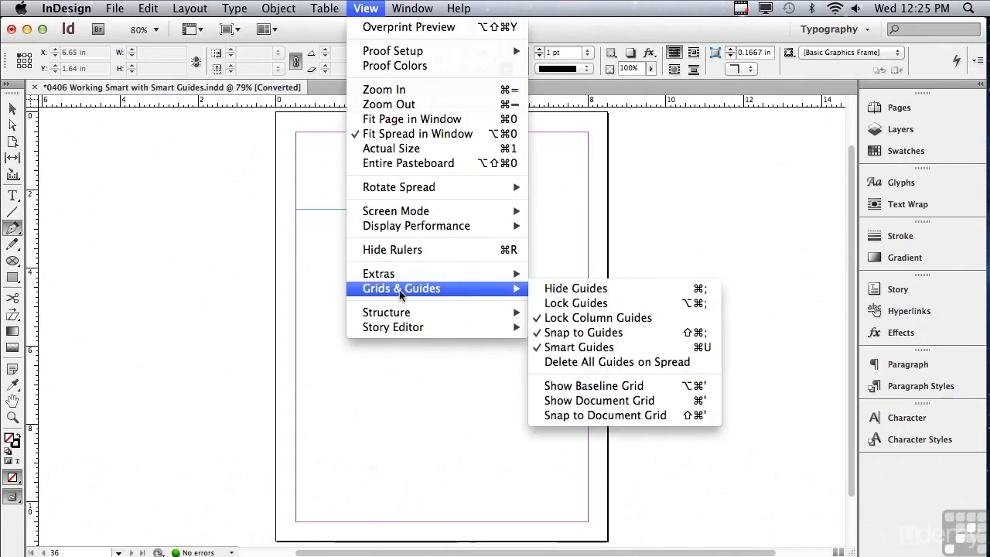
{"action": "left_click", "coordinate": [564, 349]}
- Draw a 2 × 2 in rectangle from the left margin just below the existing square, matching that square's width and height
{"action": "left_click", "coordinate": [10, 278]}
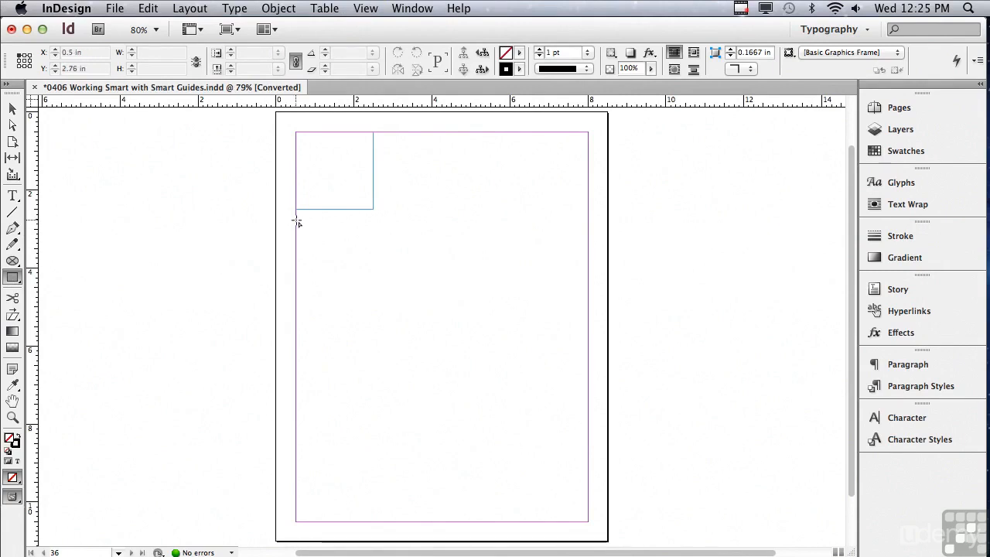
{"action": "left_click_drag", "start_coordinate": [296, 220], "coordinate": [338, 296]}
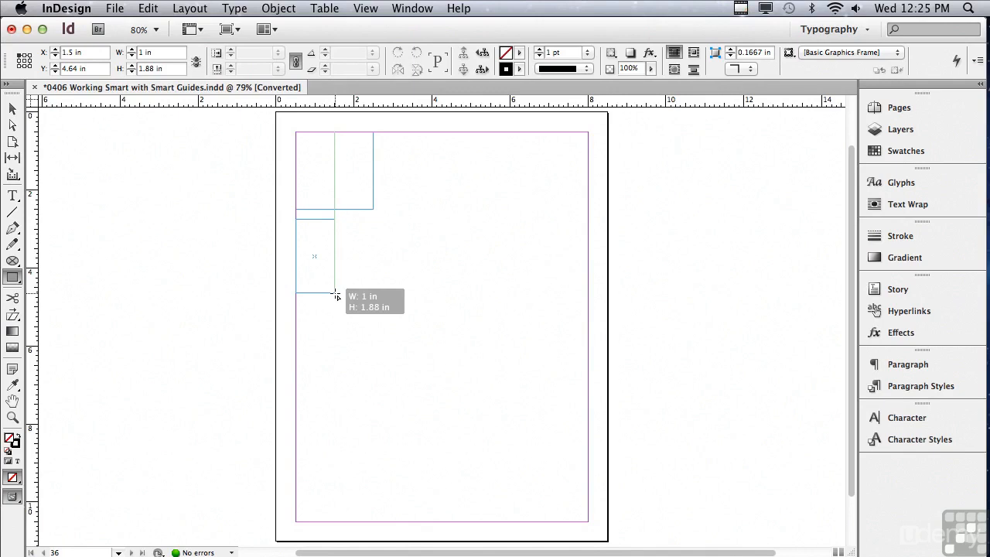
{"action": "left_click_drag", "start_coordinate": [336, 295], "coordinate": [373, 295]}
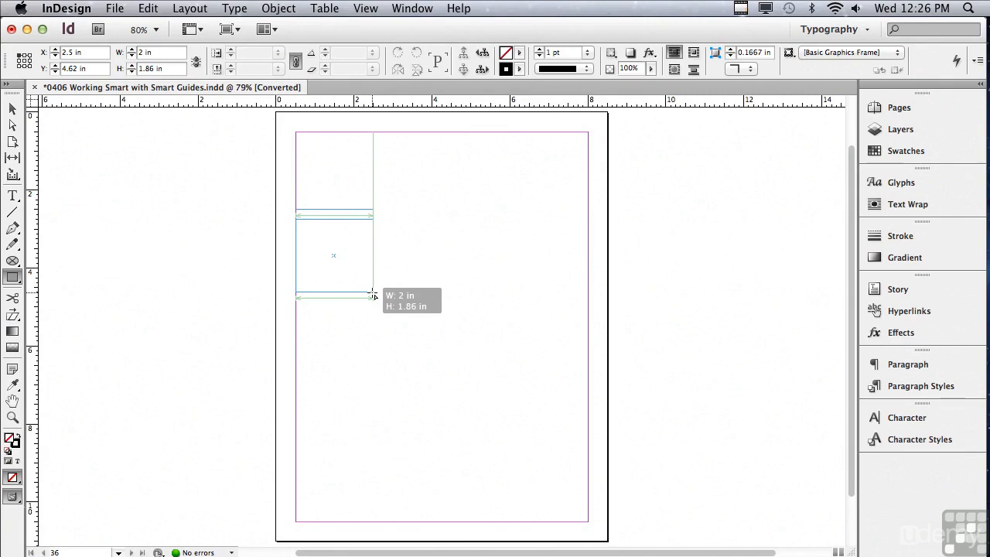
{"action": "left_click_drag", "start_coordinate": [373, 294], "coordinate": [374, 300]}
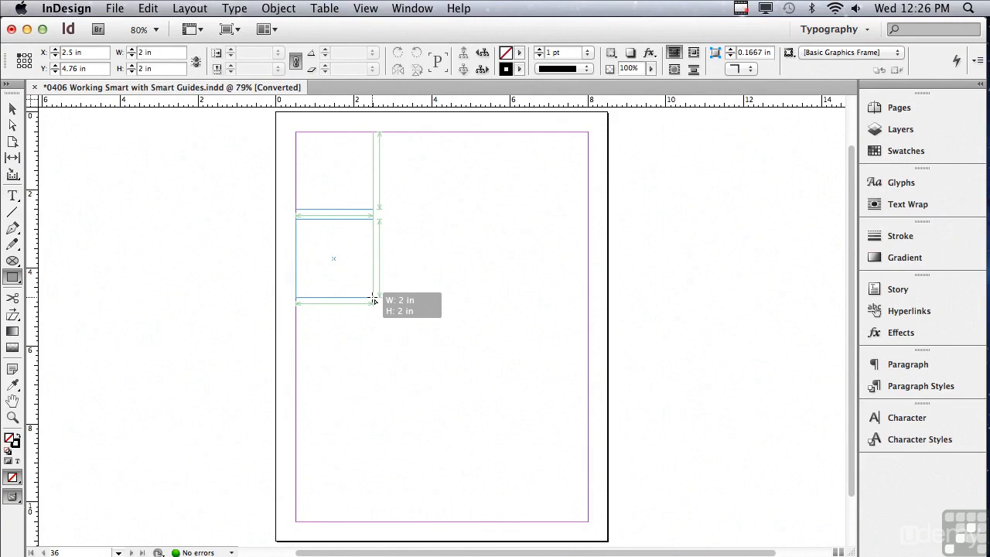
{"action": "left_click_drag", "start_coordinate": [373, 300], "coordinate": [372, 298]}
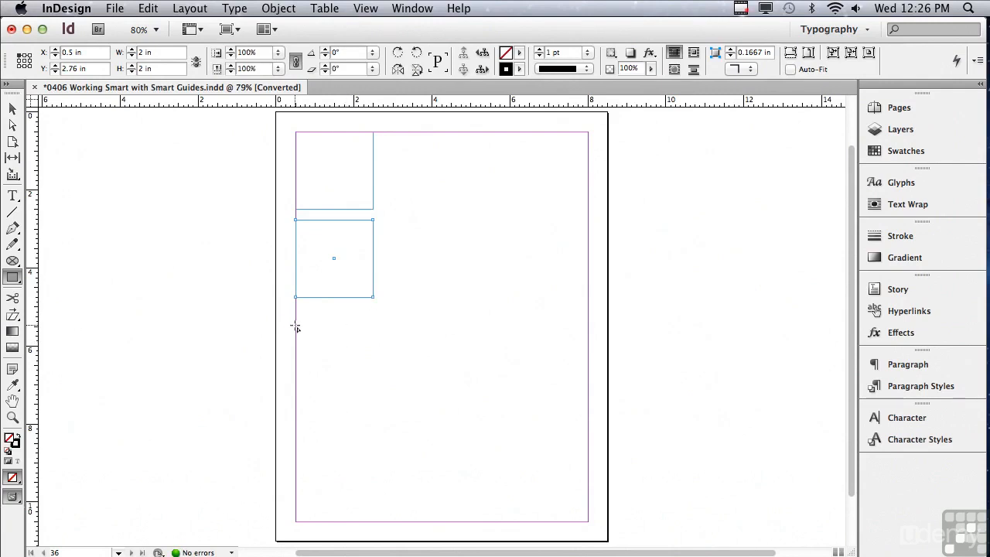
- Draw a third 2 × 2 in square below the second one, starting on the left margin at Y 5.5 in
{"action": "left_click_drag", "start_coordinate": [296, 328], "coordinate": [375, 378]}
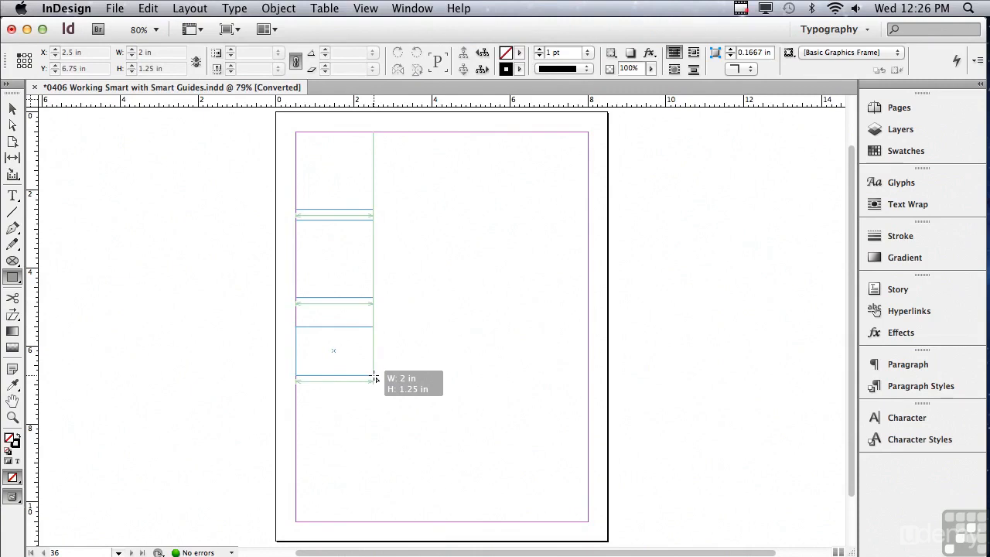
{"action": "left_click_drag", "start_coordinate": [374, 378], "coordinate": [374, 407]}
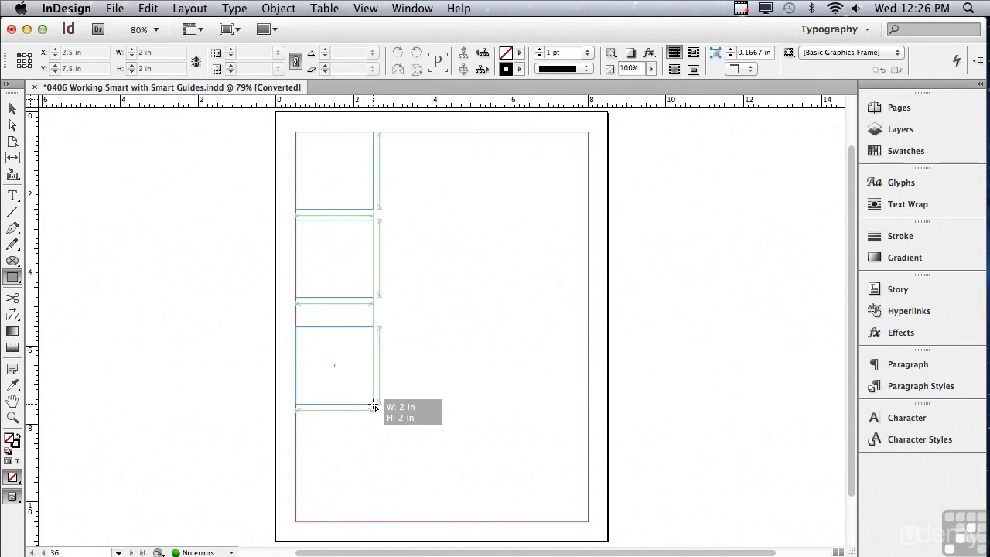
{"action": "left_click_drag", "start_coordinate": [374, 406], "coordinate": [374, 407]}
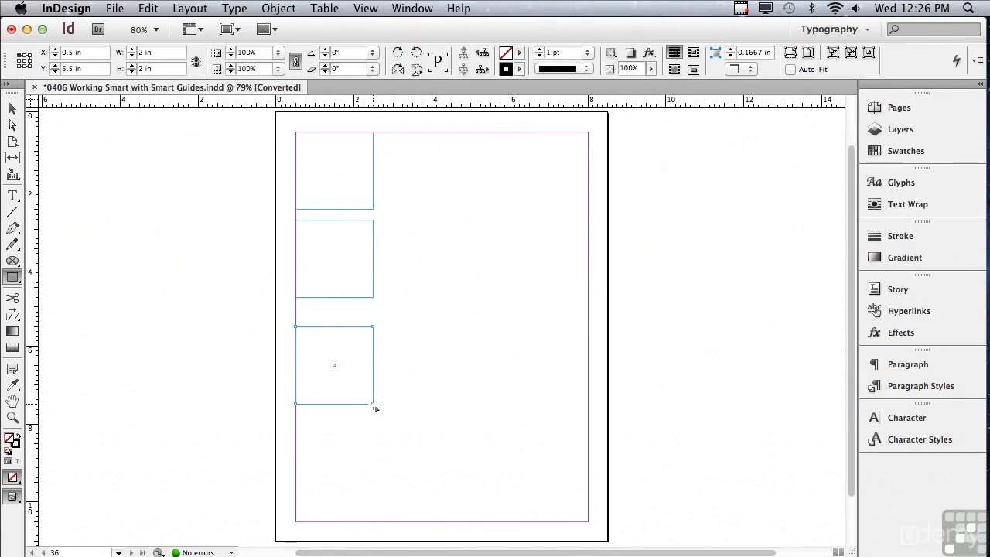
- Move the third square up to Y 5.02 in, keeping X at 0.5 in, so the gaps between the three squares are equal
{"action": "left_click", "coordinate": [13, 115]}
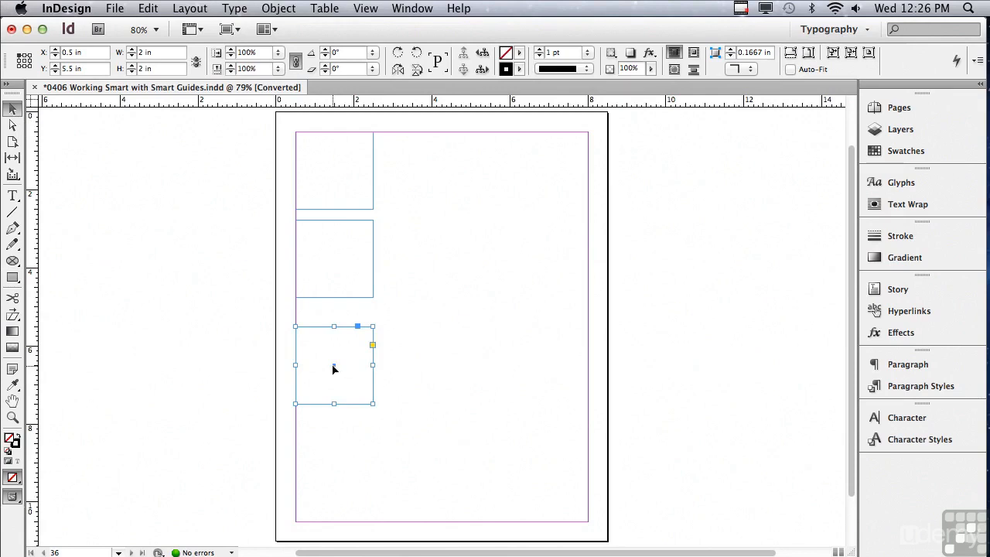
{"action": "left_click_drag", "start_coordinate": [334, 368], "coordinate": [334, 362]}
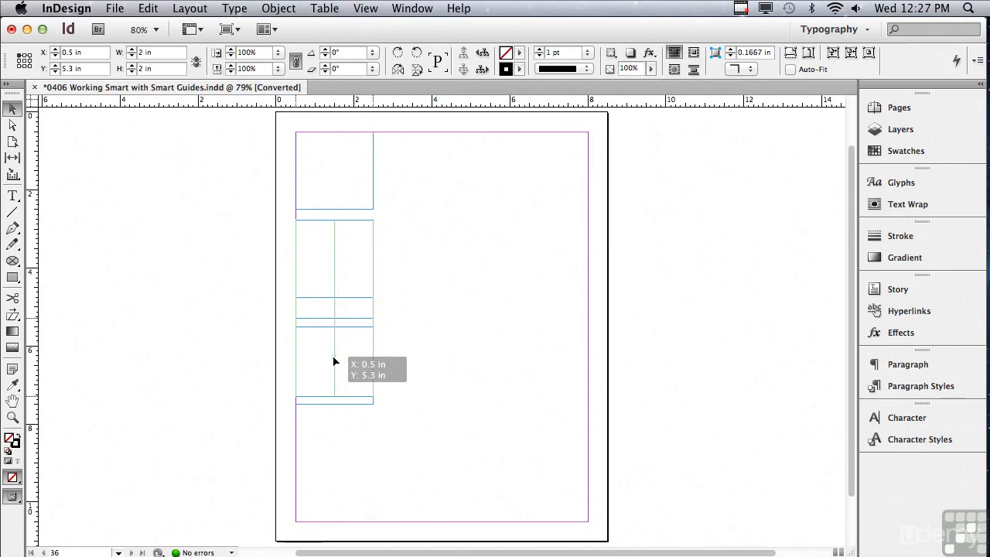
{"action": "left_click_drag", "start_coordinate": [333, 361], "coordinate": [333, 352]}
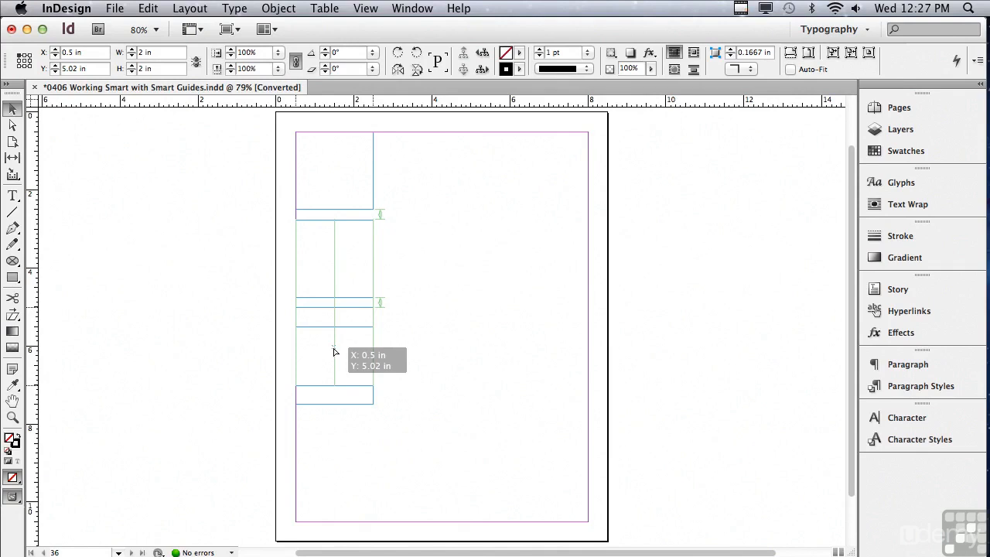
{"action": "left_click_drag", "start_coordinate": [334, 352], "coordinate": [334, 352]}
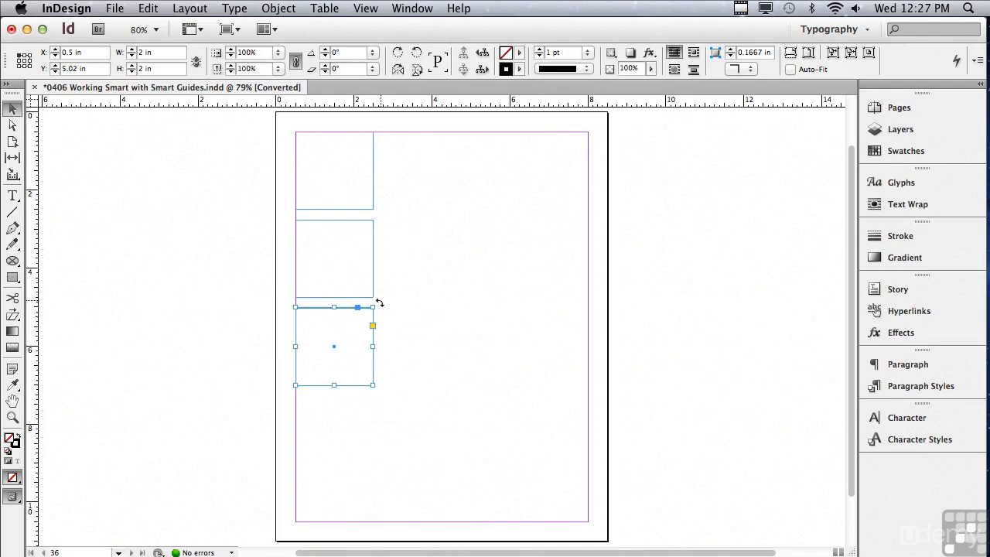
- Rotate the lowest square by -35° about its center and rotate the middle square to the same angle
{"action": "left_click_drag", "start_coordinate": [379, 303], "coordinate": [387, 342]}
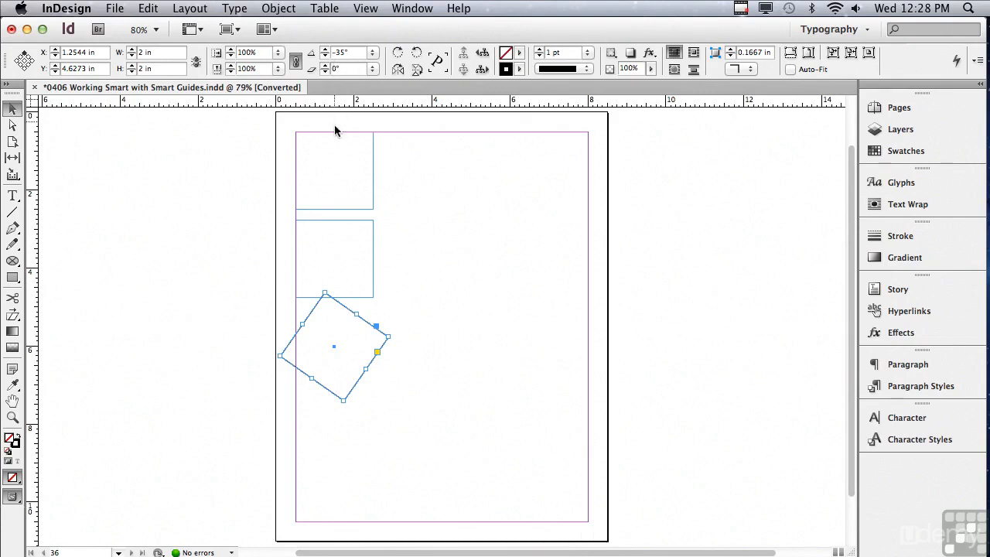
{"action": "left_click", "coordinate": [335, 219]}
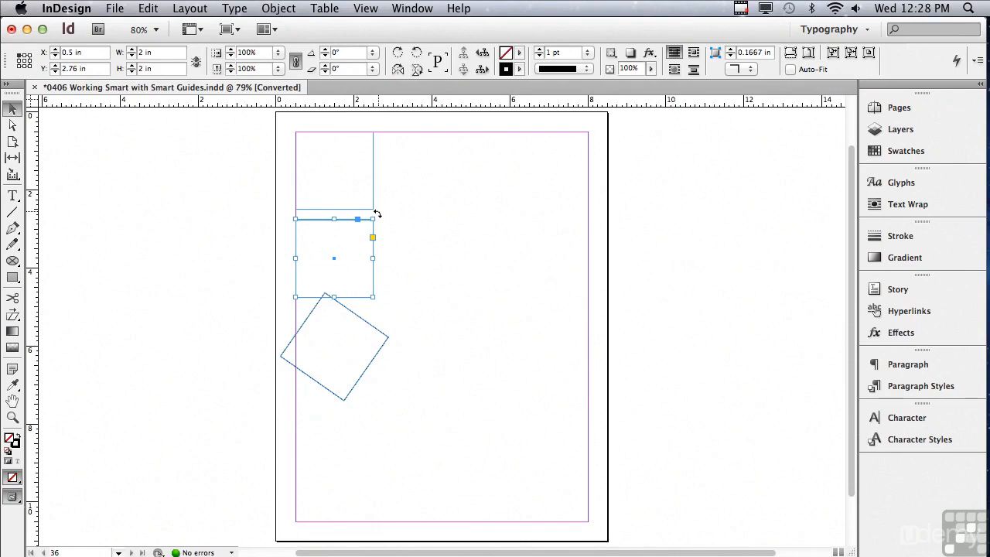
{"action": "left_click_drag", "start_coordinate": [377, 213], "coordinate": [381, 252]}
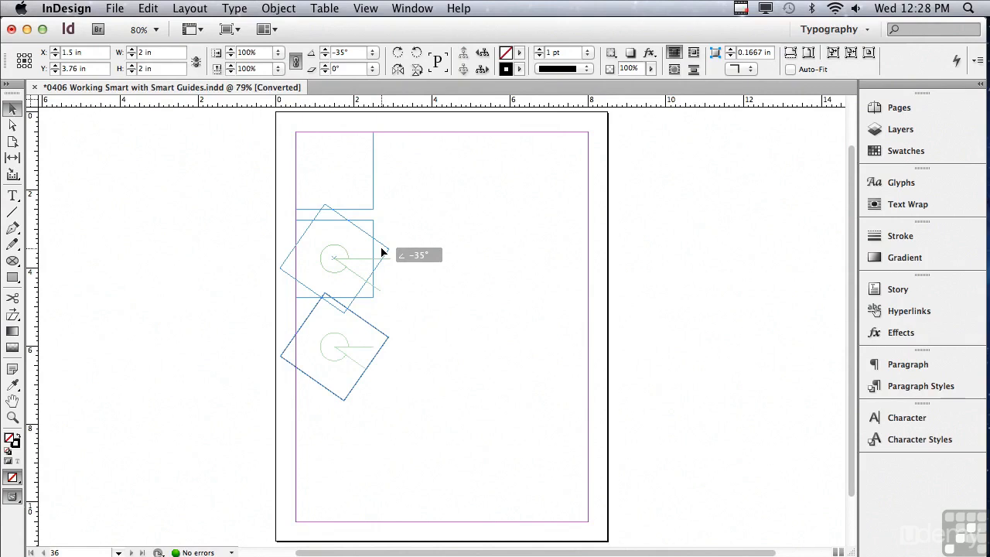
{"action": "left_click_drag", "start_coordinate": [381, 252], "coordinate": [381, 252]}
{"action": "left_click_drag", "start_coordinate": [382, 252], "coordinate": [384, 252]}
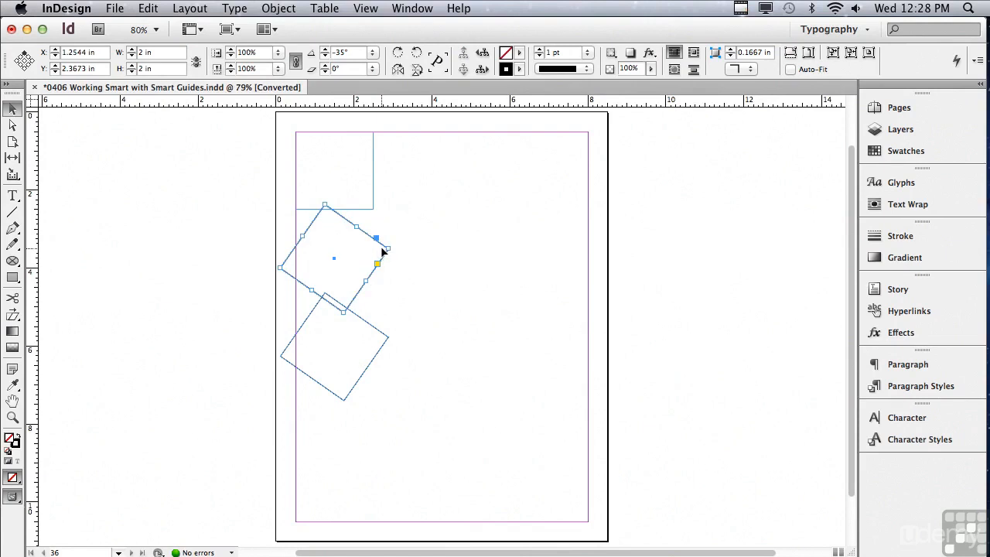
- Move the top square along the top margin to X 1.8927 in, aligning its center with the rotated squares' outermost right corners
{"action": "left_click", "coordinate": [356, 209]}
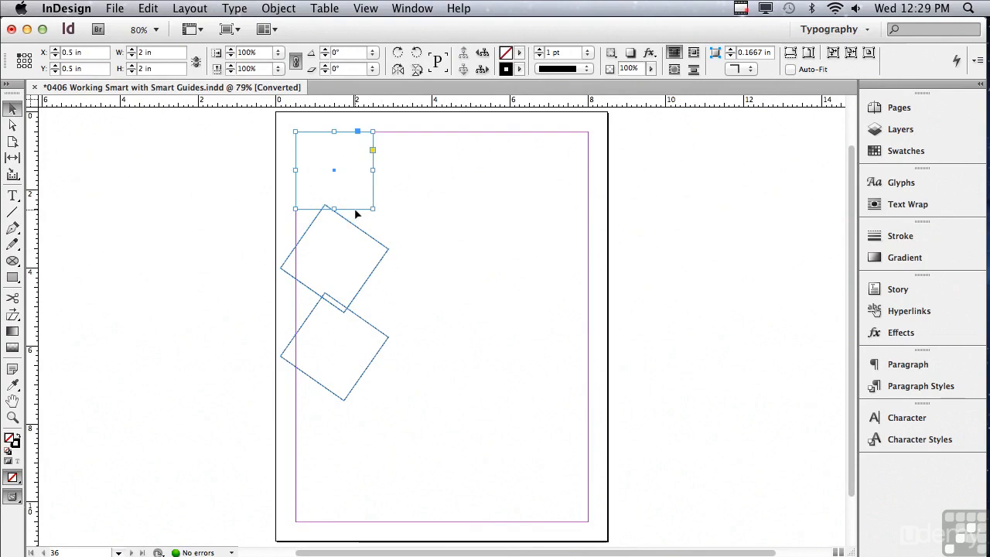
{"action": "left_click_drag", "start_coordinate": [355, 209], "coordinate": [398, 215]}
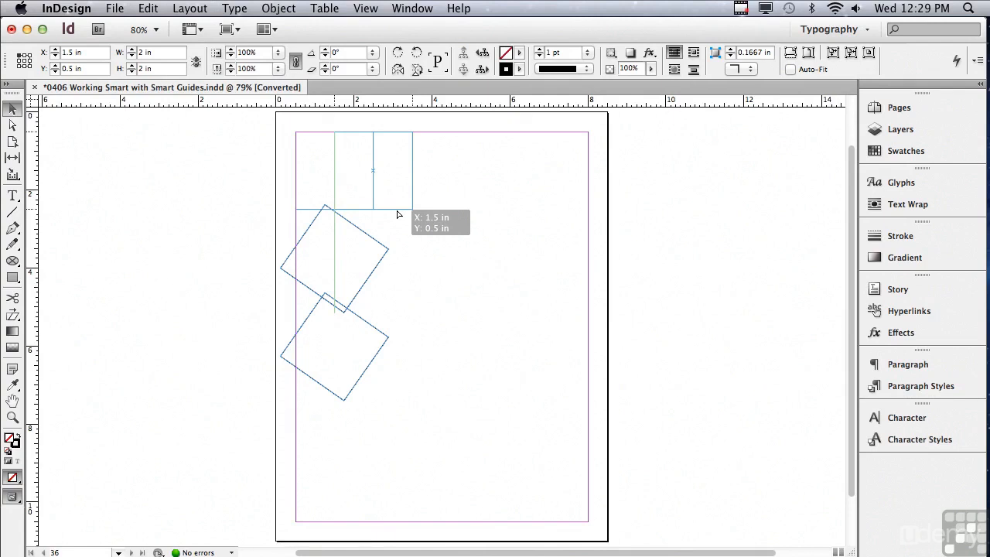
{"action": "left_click_drag", "start_coordinate": [397, 213], "coordinate": [407, 211]}
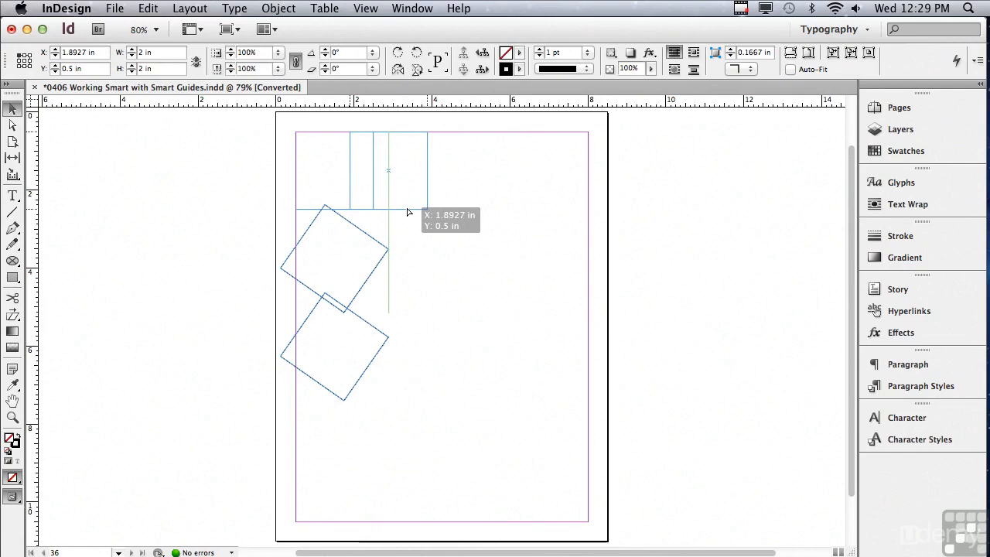
{"action": "left_click_drag", "start_coordinate": [408, 212], "coordinate": [407, 212]}
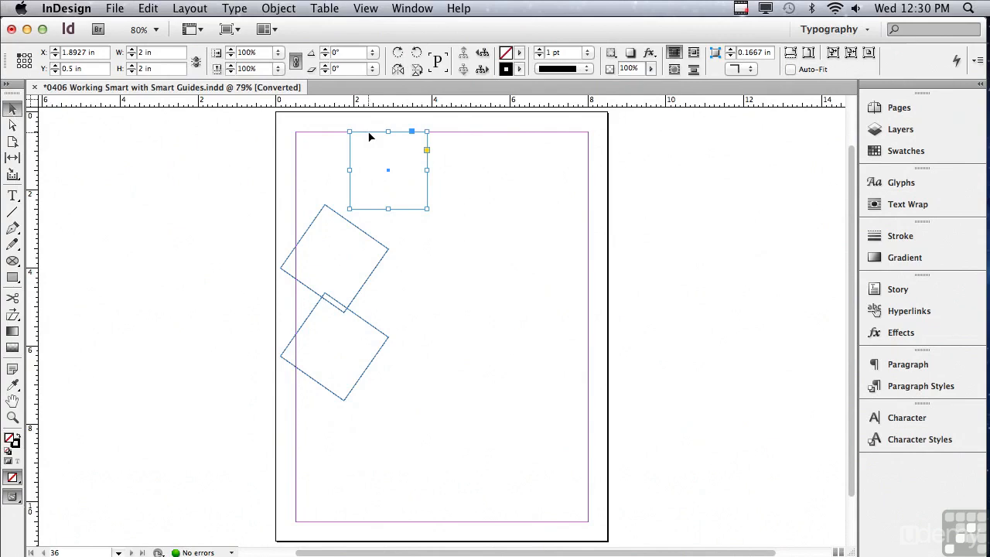
{"action": "left_click_drag", "start_coordinate": [369, 137], "coordinate": [373, 138]}
- Draw a curved Pen tool path from about X 4.09, Y 3.26 in to a smooth anchor at X 6.25, Y 2.5 in
{"action": "left_click", "coordinate": [13, 228]}
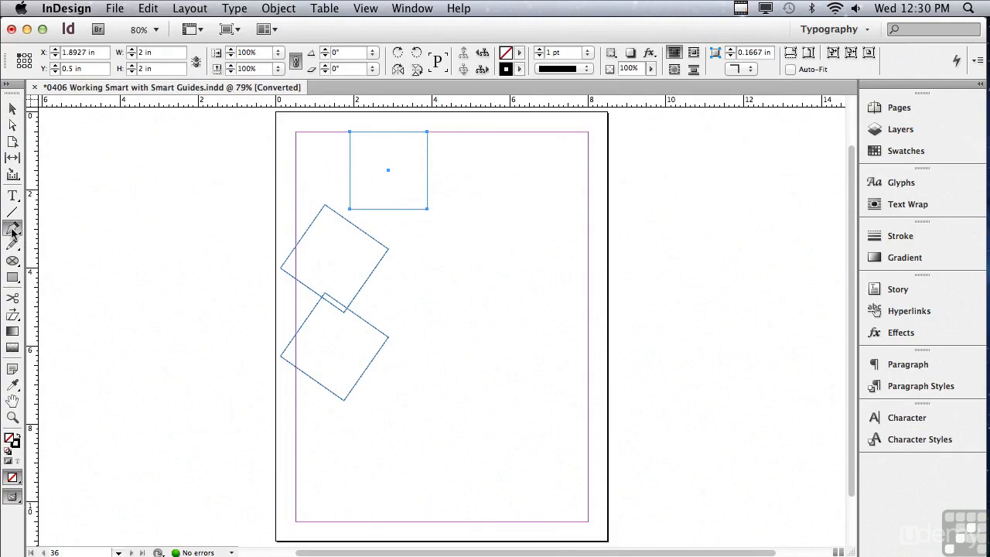
{"action": "left_click", "coordinate": [434, 240]}
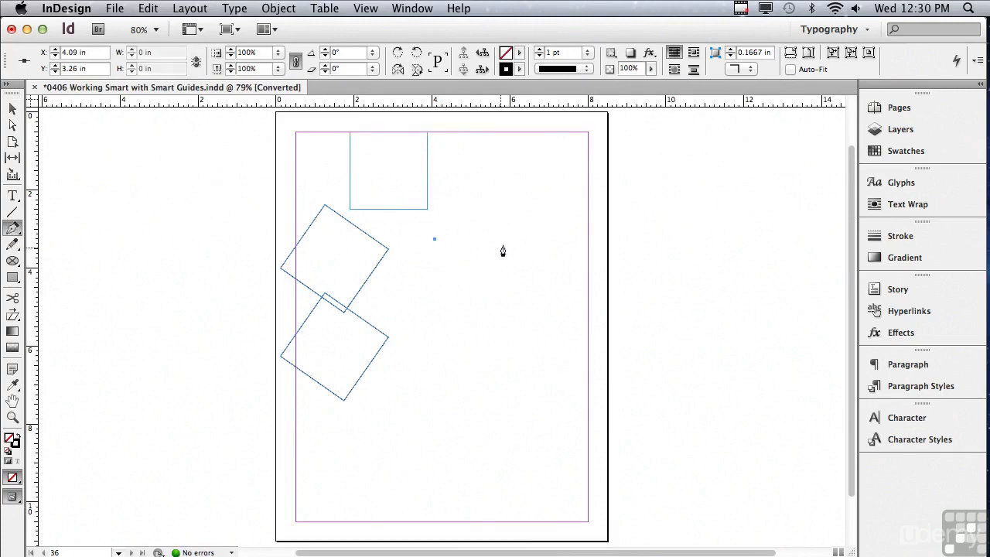
{"action": "left_click_drag", "start_coordinate": [518, 209], "coordinate": [442, 294]}
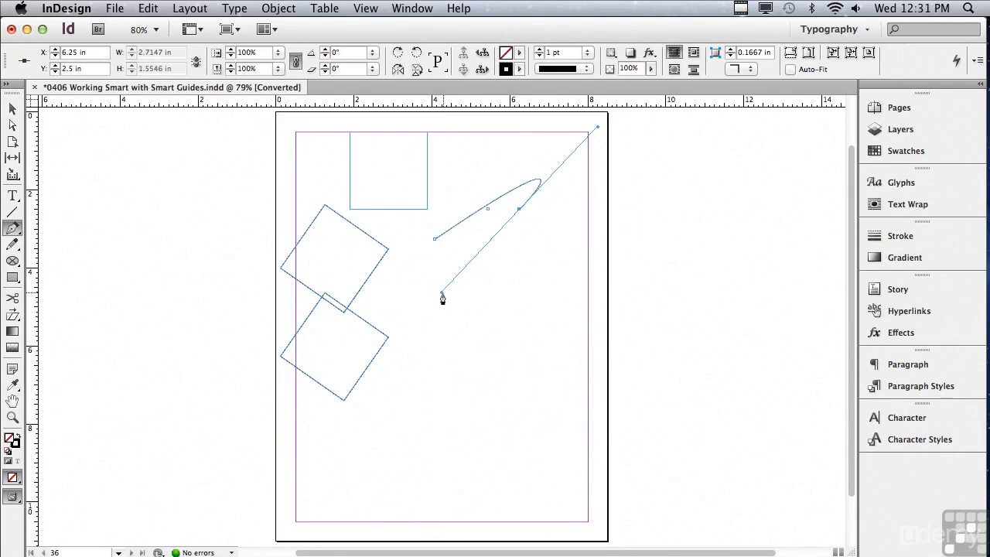
- Review the Smart Guides option among the grid and guide settings without changing it
{"action": "left_click", "coordinate": [363, 8]}
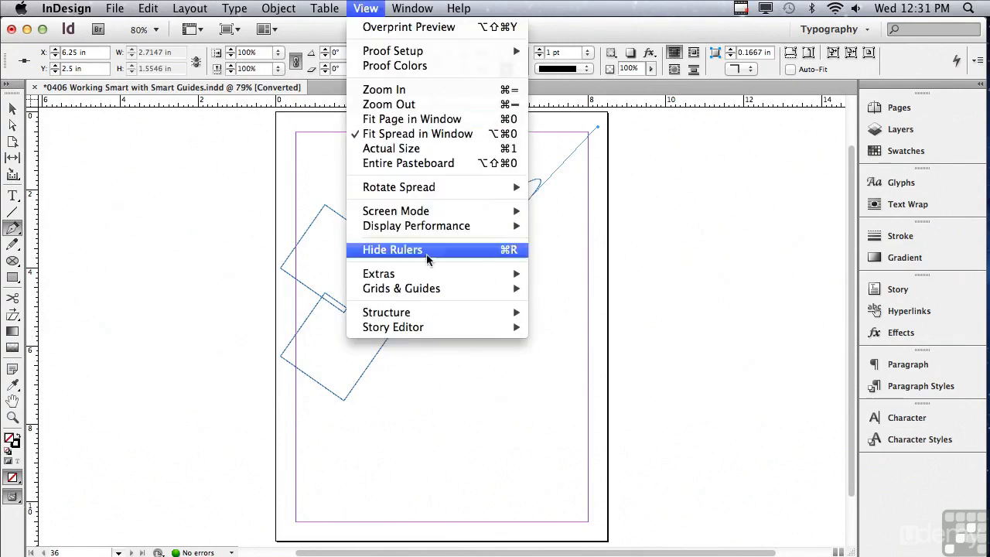
{"action": "mouse_move", "coordinate": [430, 288]}
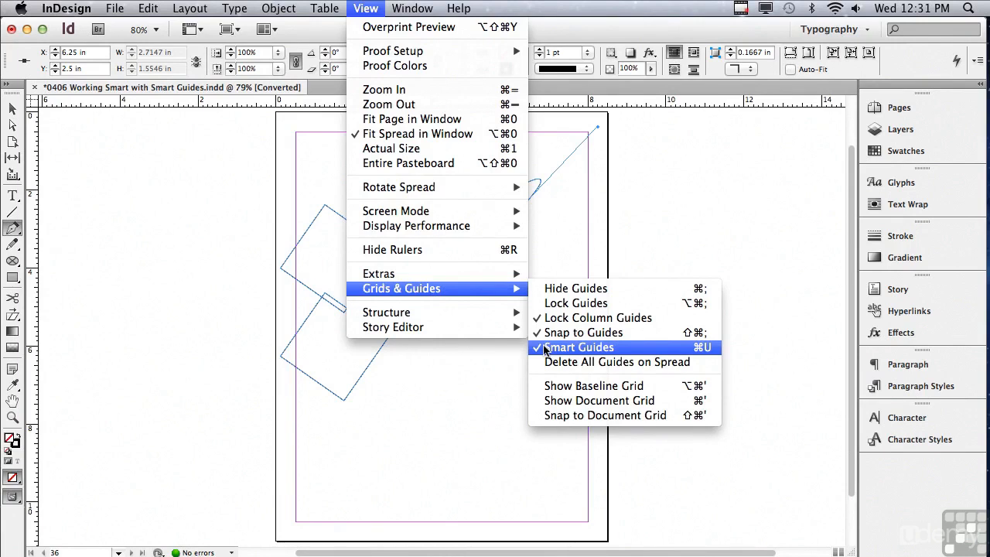
{"action": "left_click", "coordinate": [510, 362]}
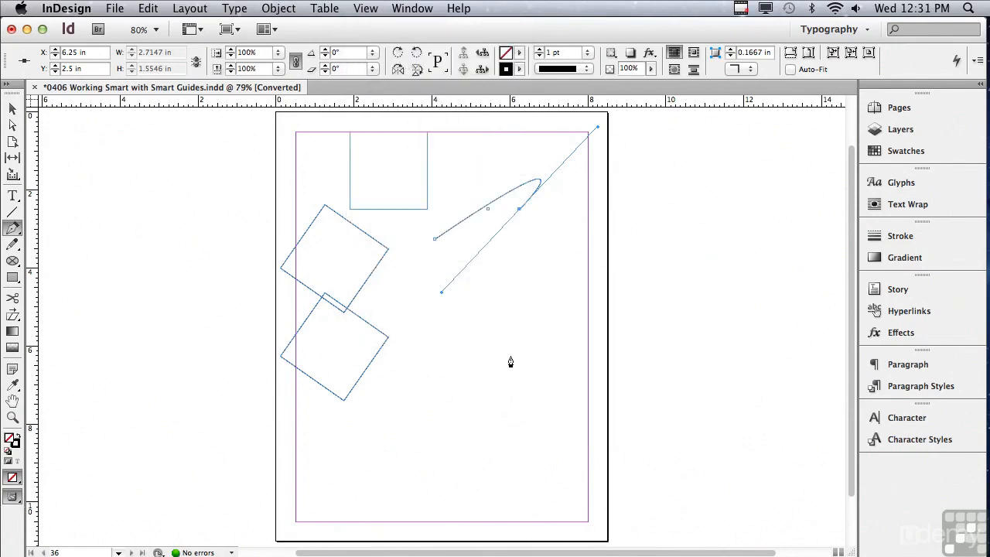